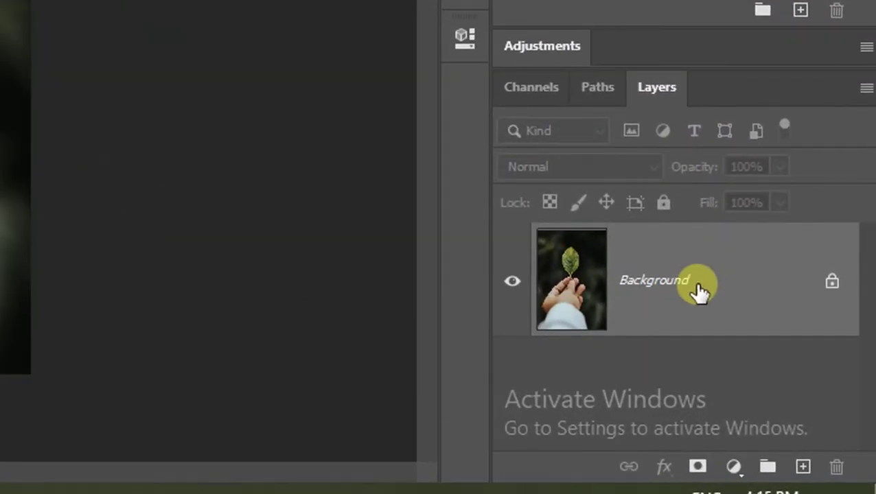
Step: Duplicate the leaf-in-hand Background photo as Layer 1 with Ctrl+J
key("ctrl+j")
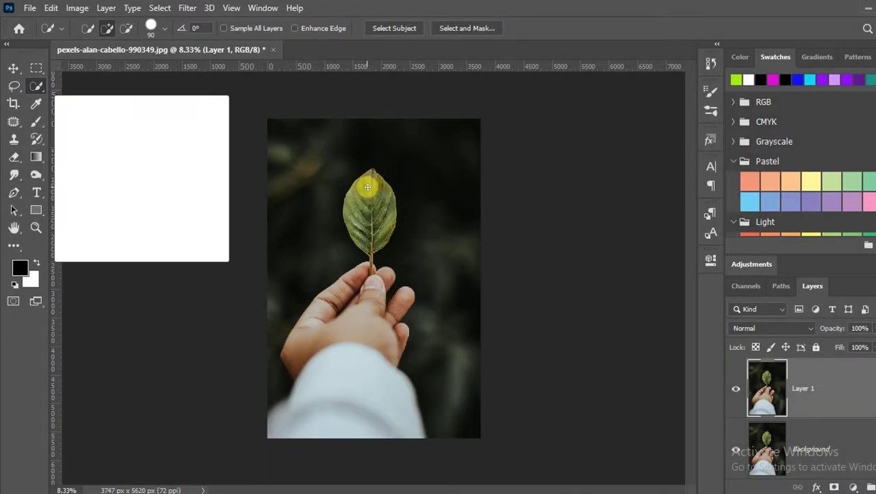
Step: Quick-select the leaf, copy it from Layer 1 onto a new Layer 2, and hide the Background
left_click(367, 190)
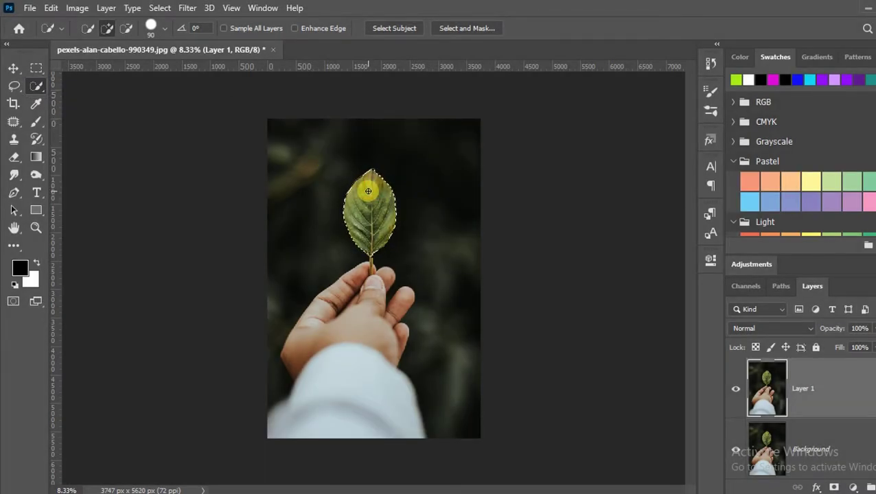
left_click(818, 388, "ctrl")
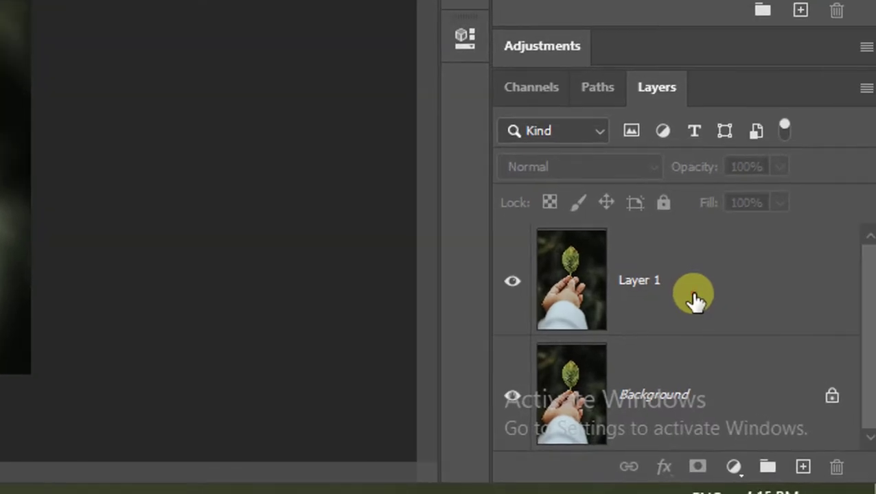
left_click(827, 400)
key("ctrl+j")
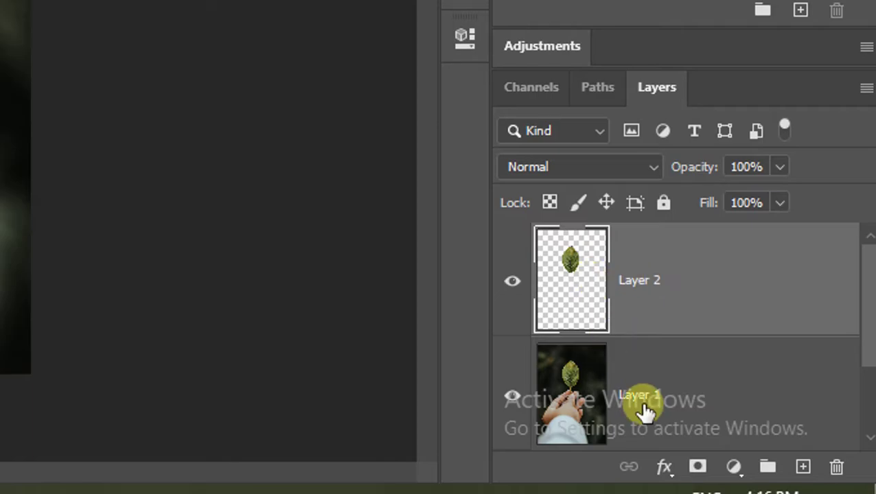
scroll(635, 408, "down", 1)
left_click(513, 396)
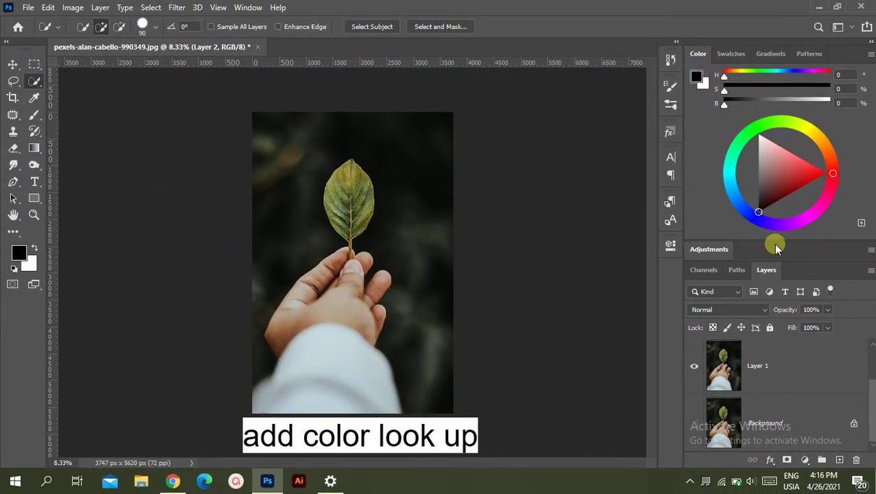
Step: Add a Color Lookup adjustment layer using the Crisp_Warm.look 3DLUT file
left_click(804, 460)
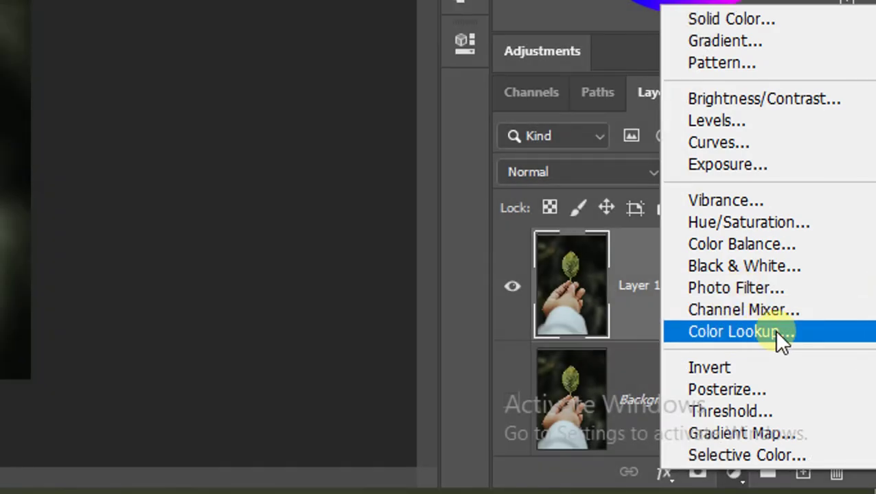
left_click(776, 333)
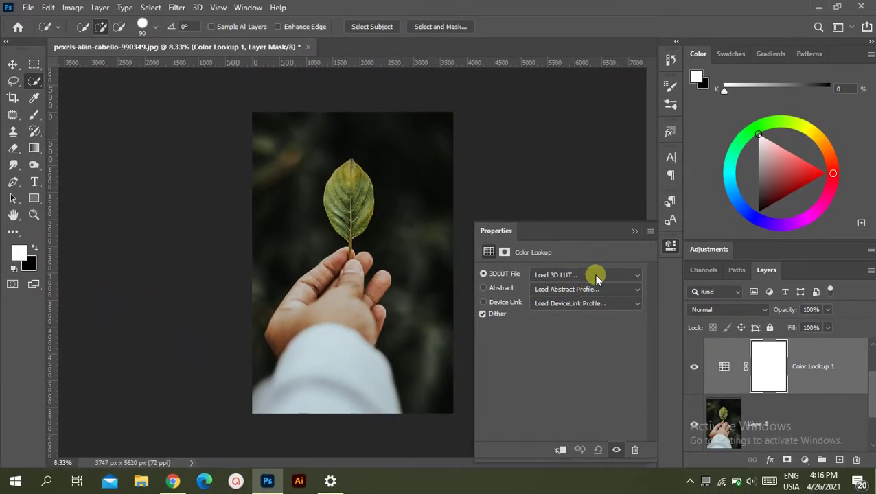
left_click(595, 276)
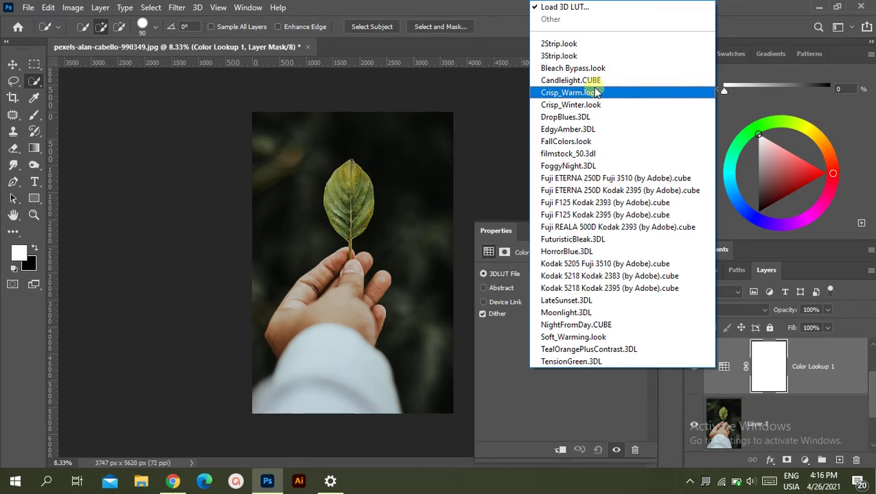
left_click(590, 57)
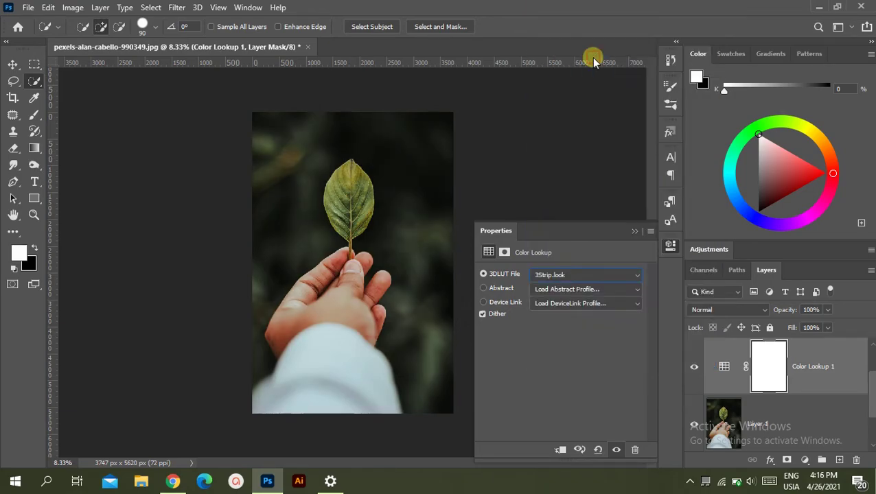
left_click(621, 276)
left_click(582, 94)
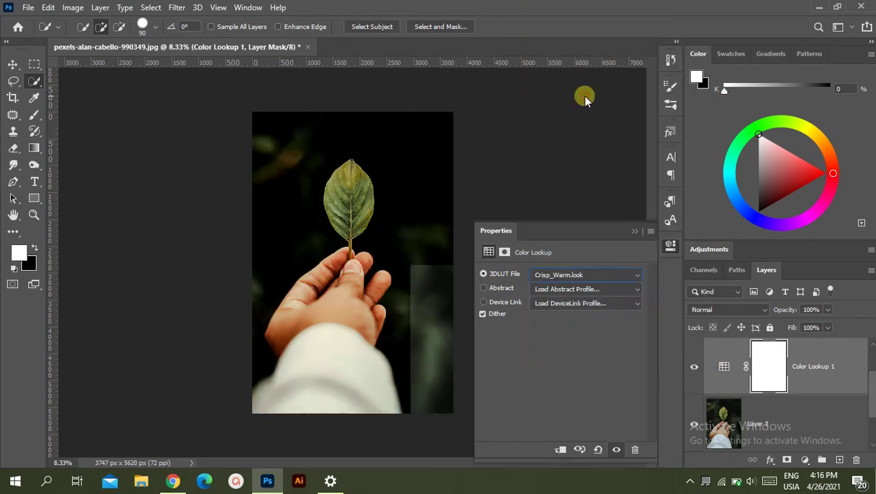
left_click(633, 230)
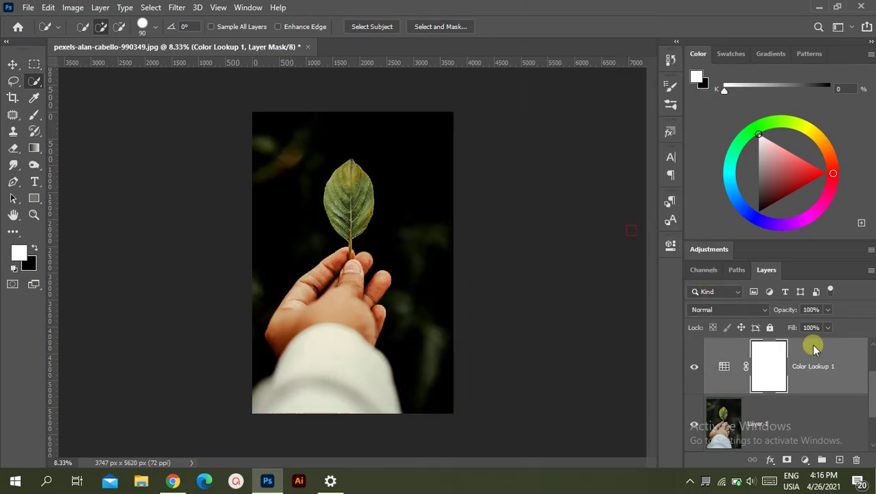
Step: Clip the Color Lookup 1 layer to Layer 1 as a clipping mask
left_click_drag(811, 346, 832, 402)
scroll(832, 406, "down", 1)
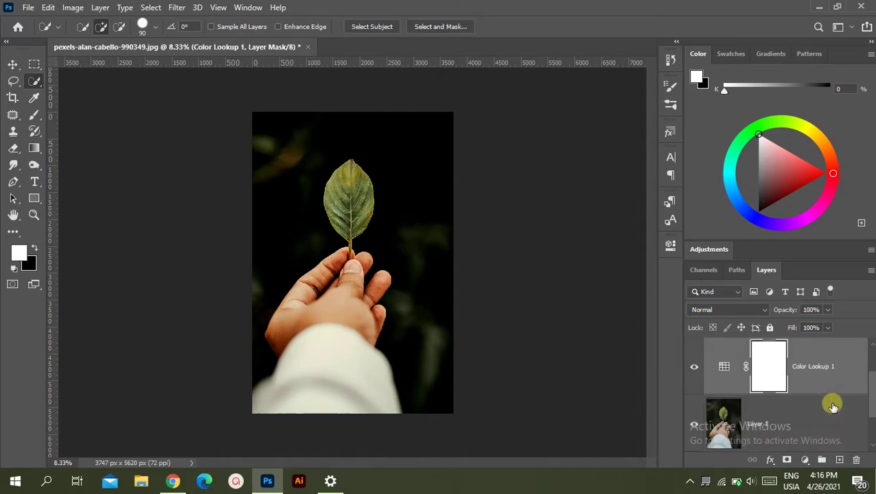
scroll(831, 408, "down", 1)
scroll(824, 415, "up", 1)
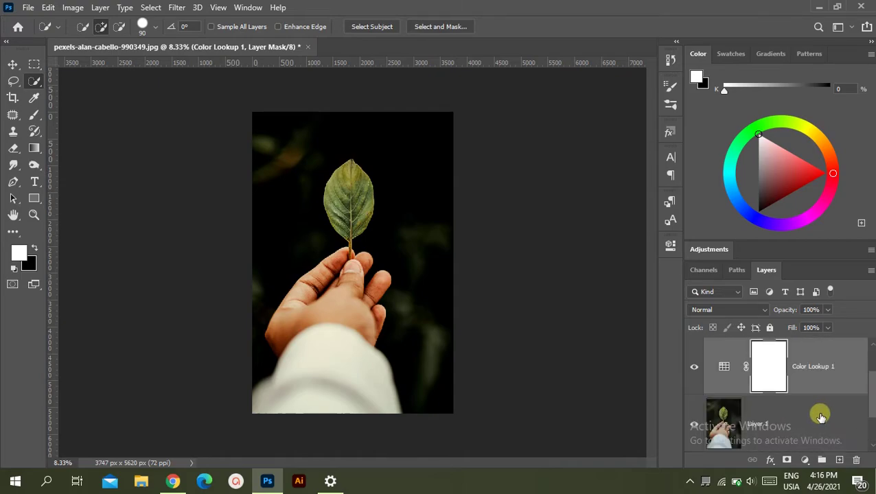
right_click(817, 374)
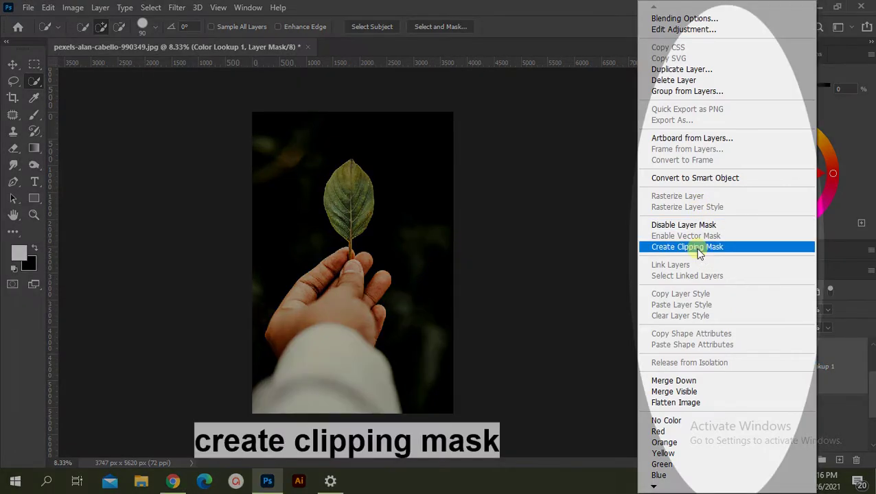
left_click(700, 247)
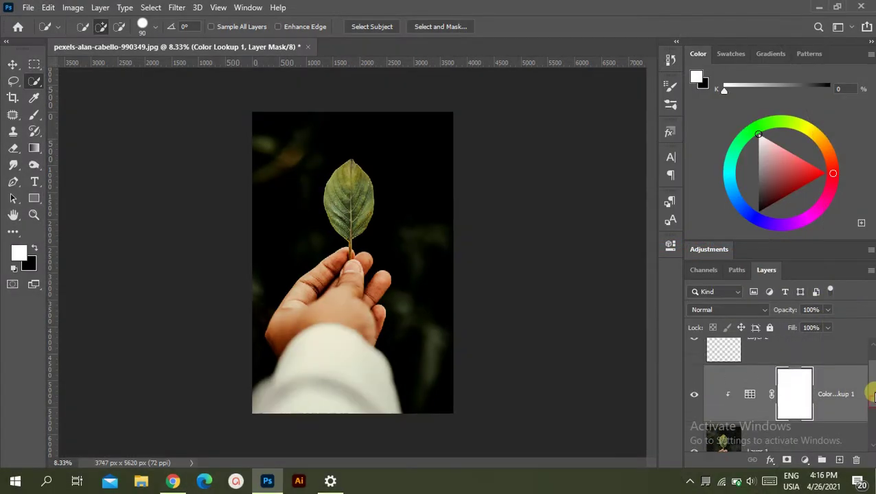
scroll(871, 391, "up", 2)
Step: Set Layer 2's blend mode to Linear Dodge (Add) so the leaf glows yellow
left_click(789, 353)
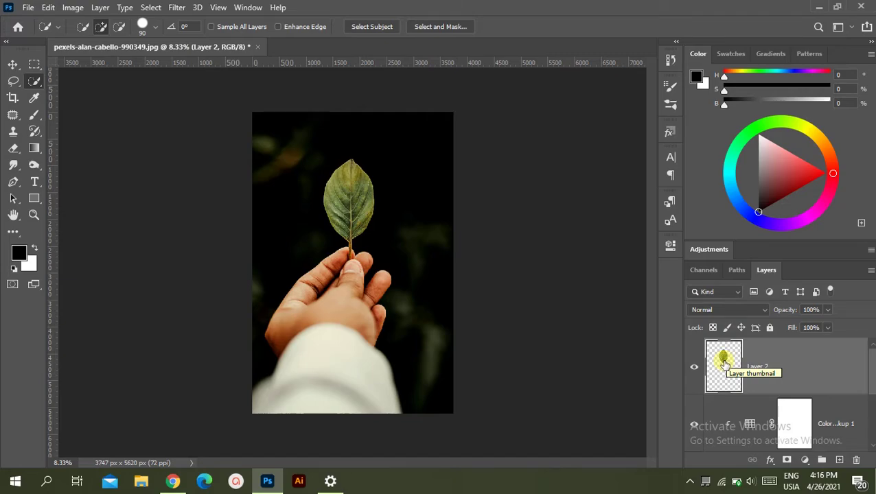
left_click(752, 311)
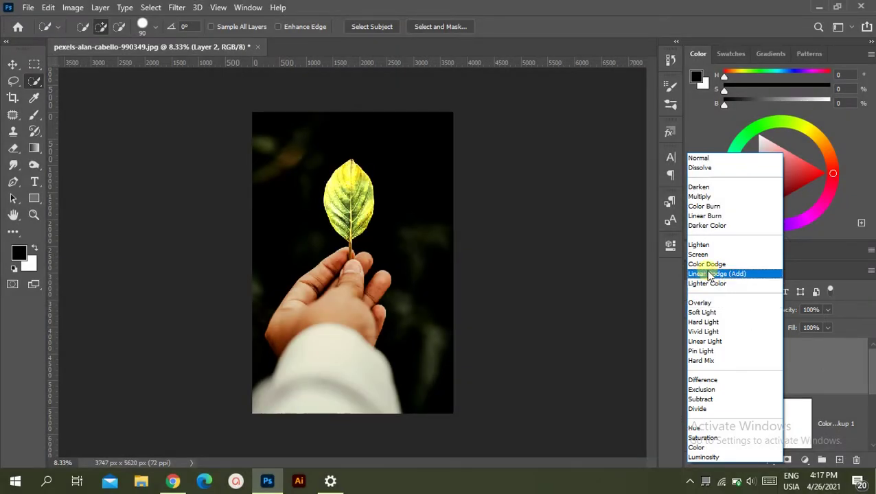
left_click(753, 274)
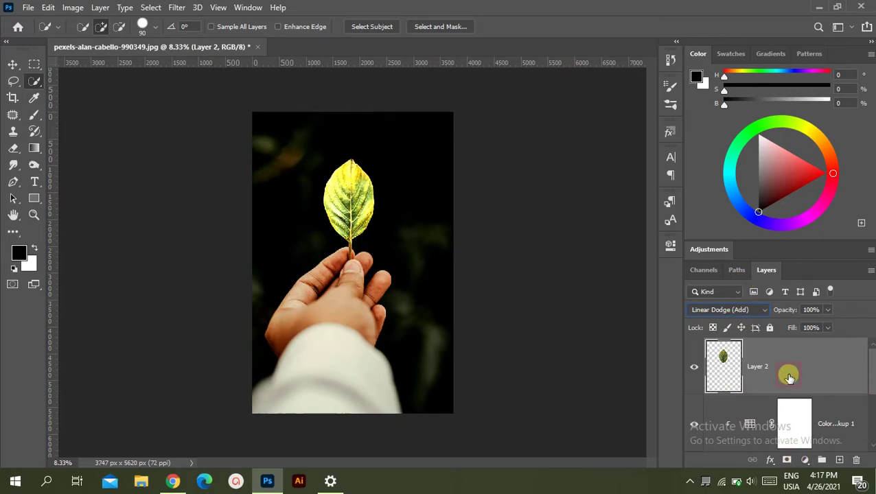
Step: Duplicate Layer 2 and give the copy a 5-pixel Gaussian Blur
key("ctrl+j")
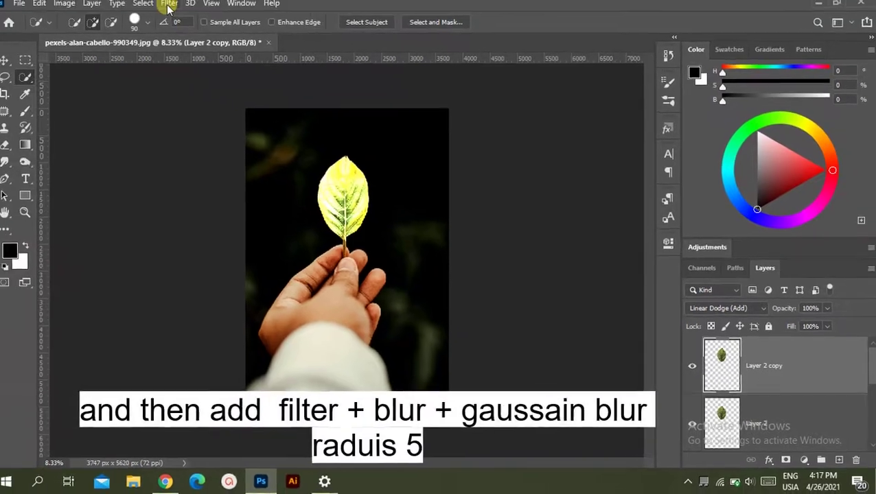
left_click(176, 7)
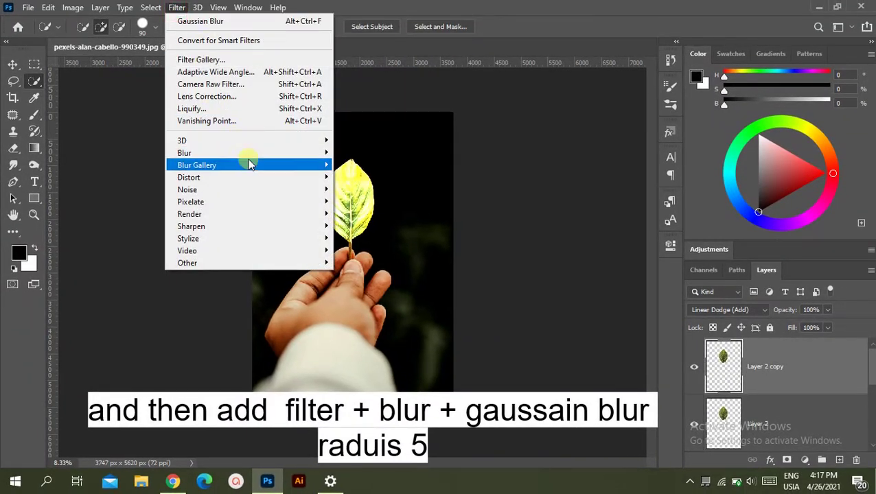
mouse_move(196, 164)
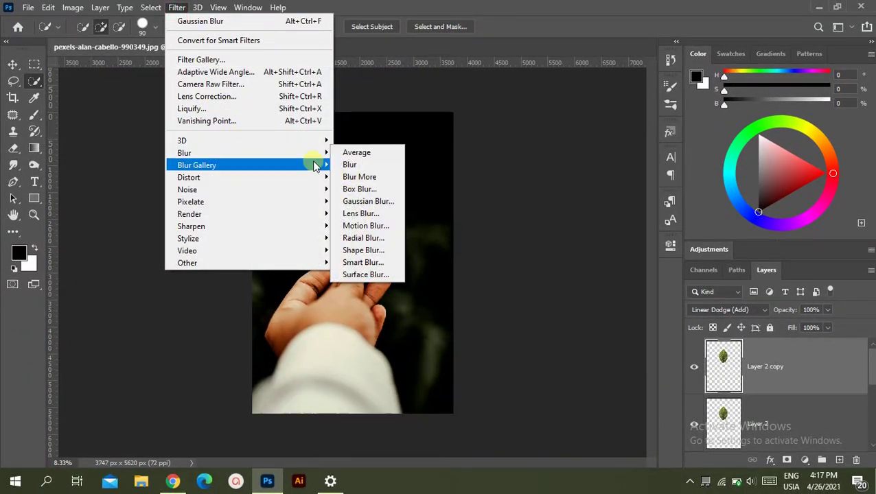
left_click(368, 201)
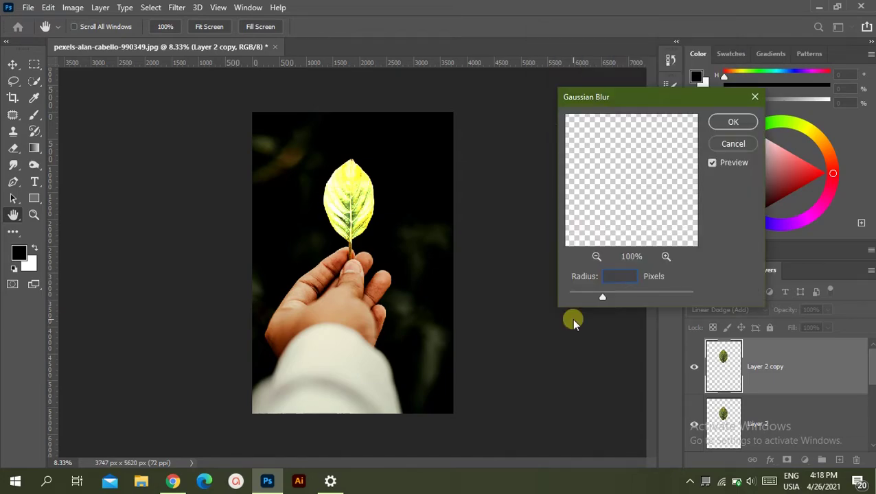
type("5")
left_click(713, 164)
left_click(732, 122)
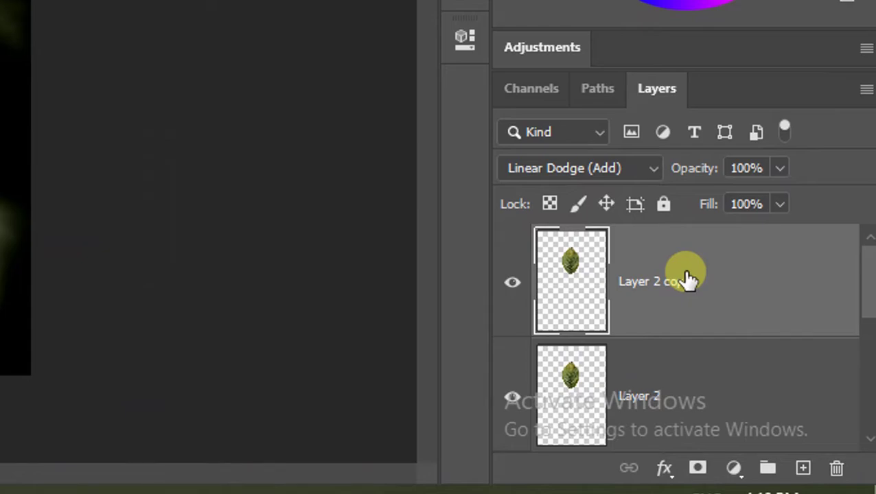
Step: Duplicate the blurred leaf copy again and apply a 100-pixel Gaussian Blur to it
key("ctrl+j")
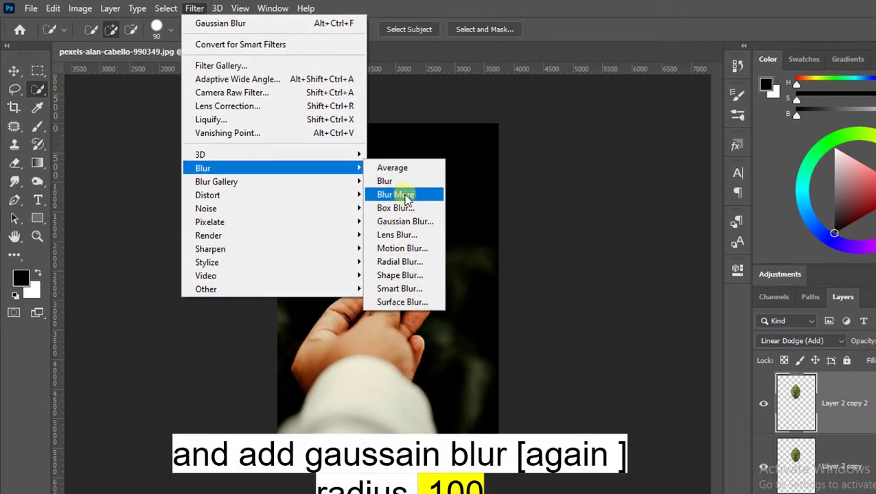
left_click(405, 221)
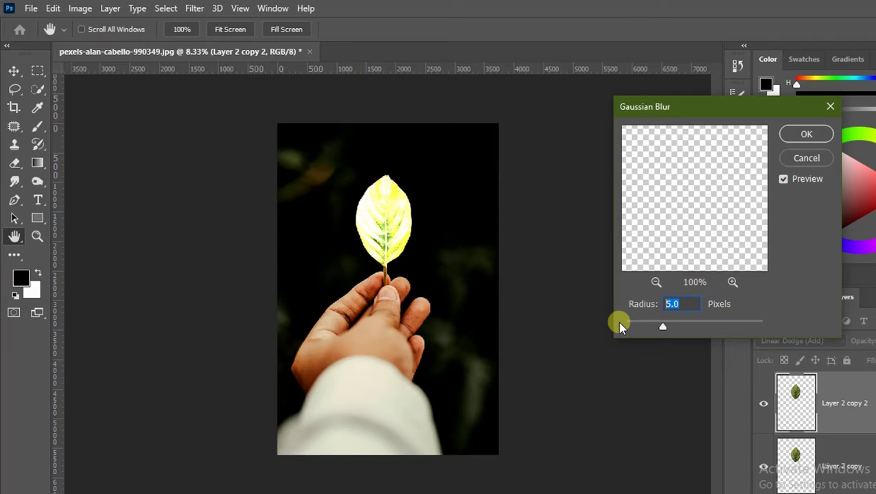
type("100")
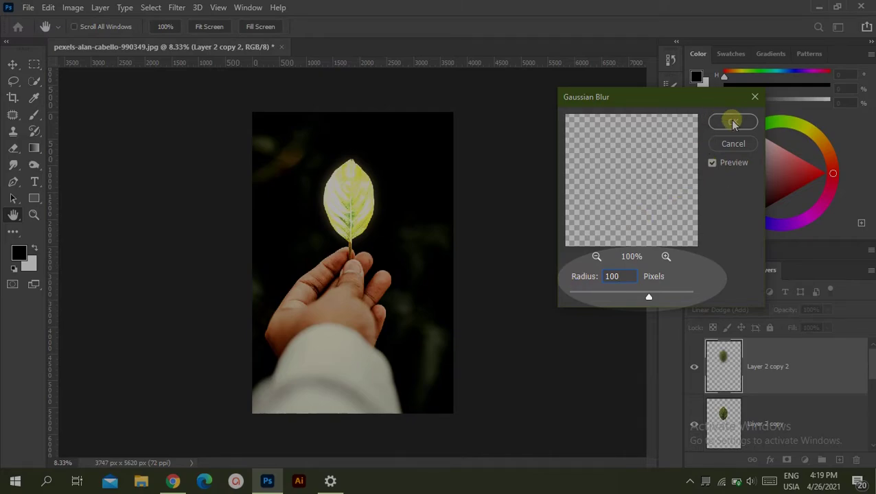
left_click(732, 122)
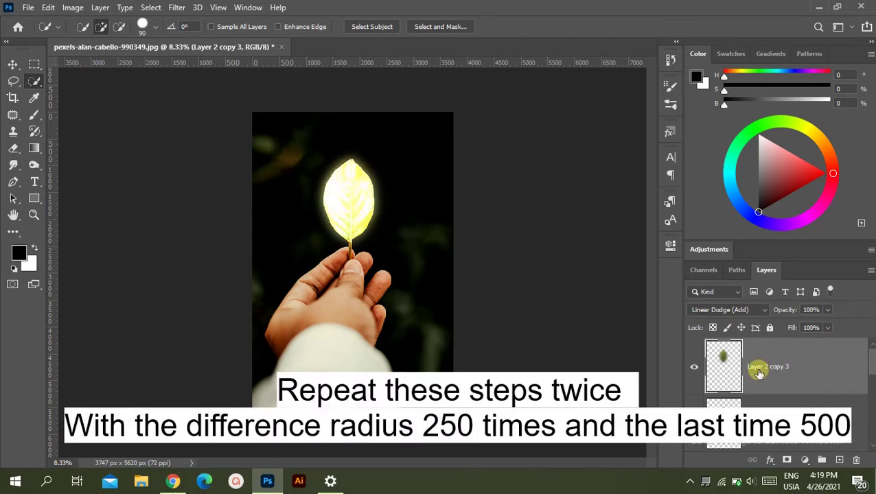
Step: Apply a 250-pixel Gaussian Blur to Layer 2 copy 3
left_click(178, 8)
mouse_move(184, 152)
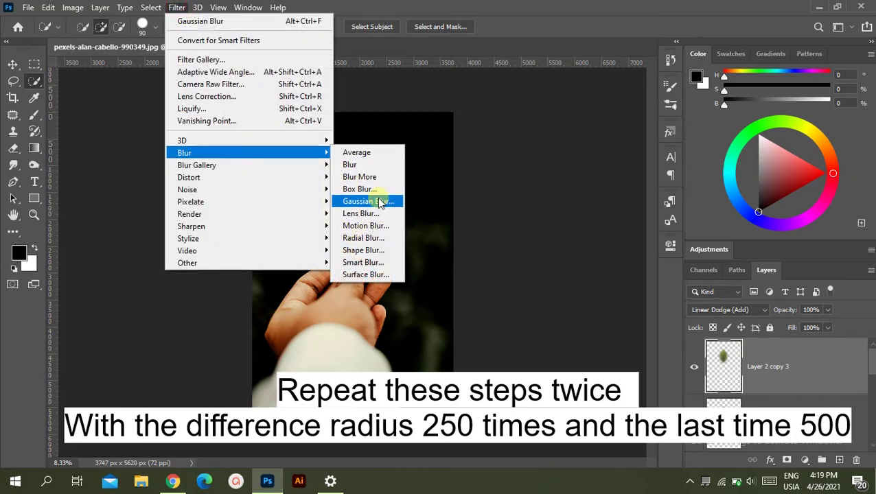
left_click(377, 200)
key("BackSpace")
type("250")
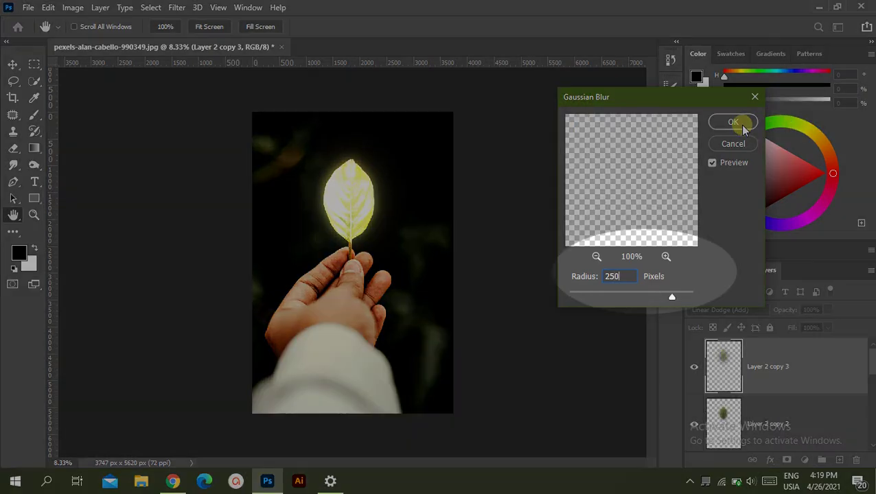
left_click(741, 127)
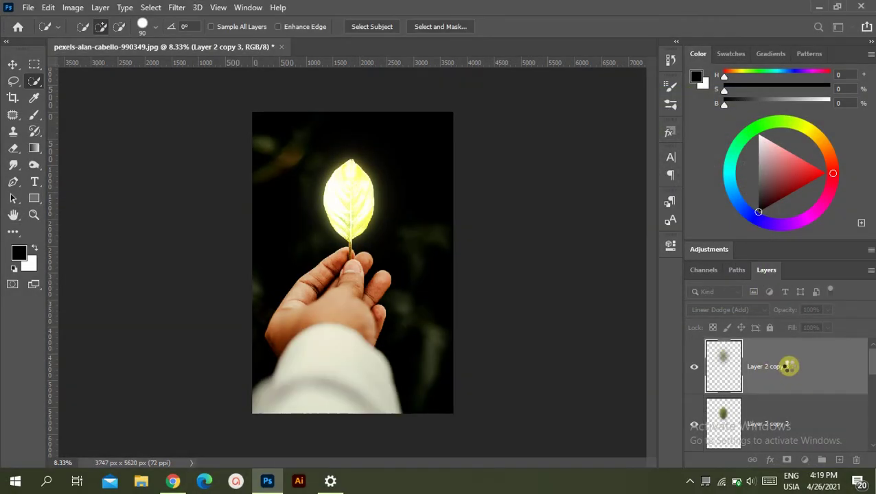
Step: Duplicate it as Layer 2 copy 4 and blur that copy at 500 pixels
key("ctrl+j")
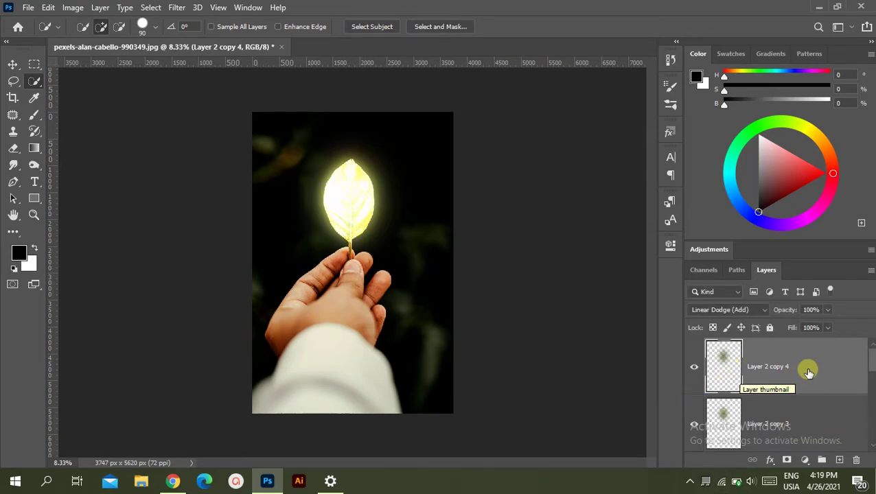
left_click(177, 7)
left_click(374, 201)
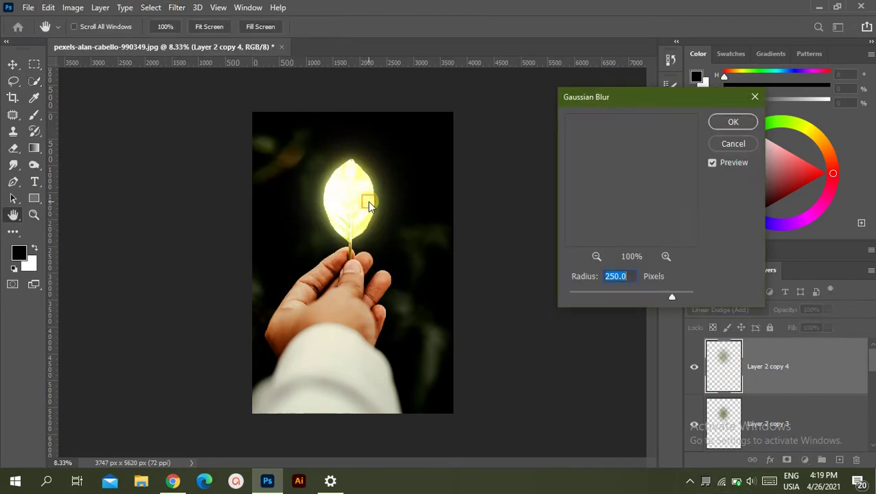
type("500")
key("Return")
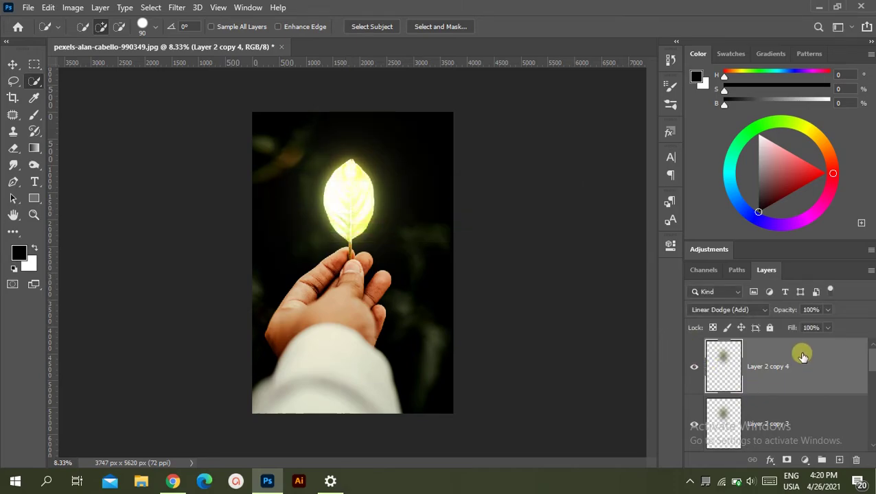
Step: Hide the original Layer 2 and make Layer 1 the active layer
key("alt+bracketleft")
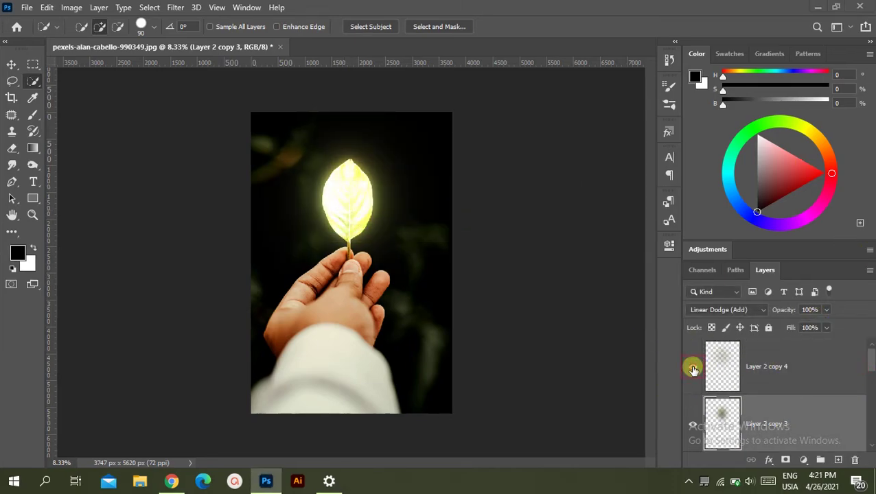
scroll(724, 421, "down", 1)
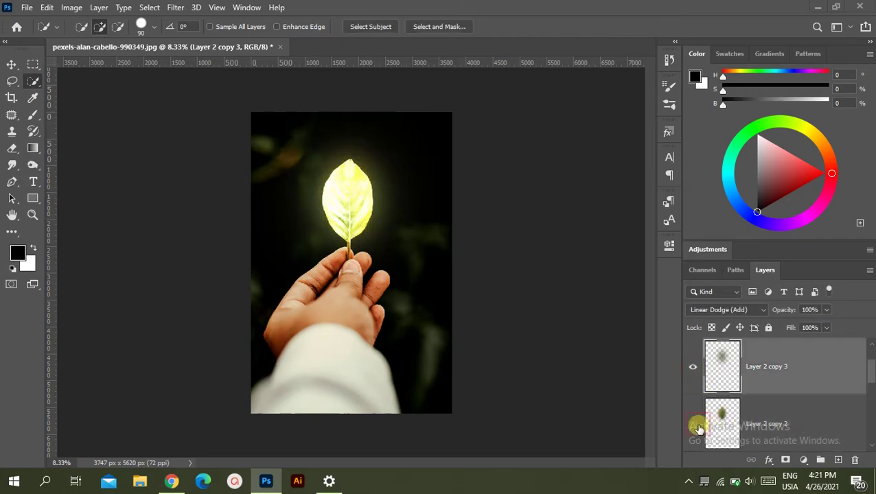
scroll(727, 418, "down", 2)
left_click(693, 425)
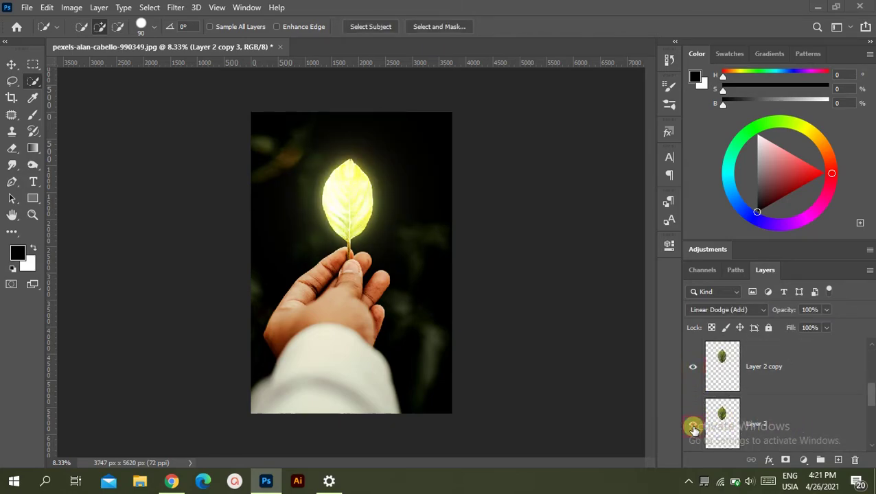
scroll(714, 412, "down", 1)
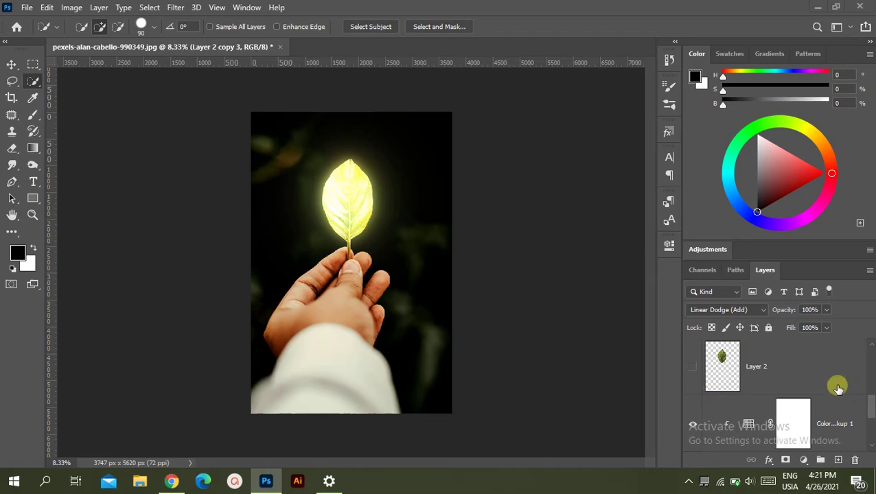
scroll(871, 408, "down", 1)
left_click(851, 420)
Step: Add a Levels adjustment with black input 21 and white input 234
left_click(803, 459)
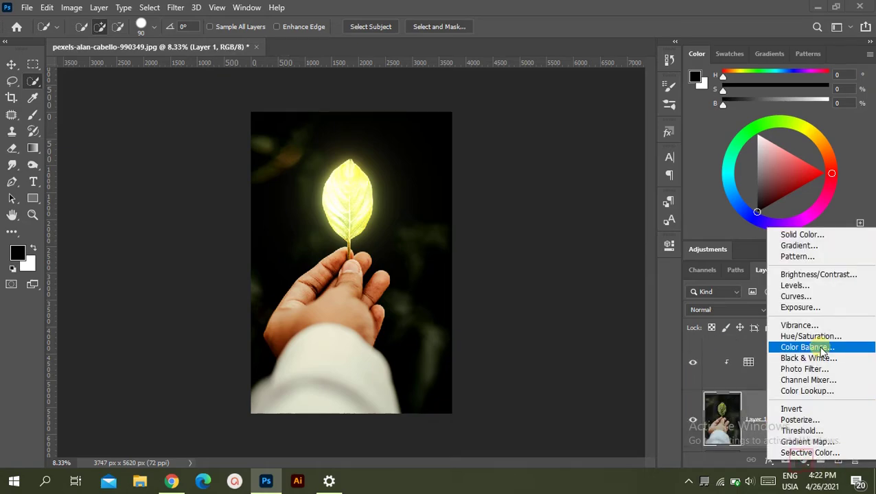
left_click(843, 289)
left_click_drag(637, 367, 626, 368)
left_click_drag(499, 367, 512, 370)
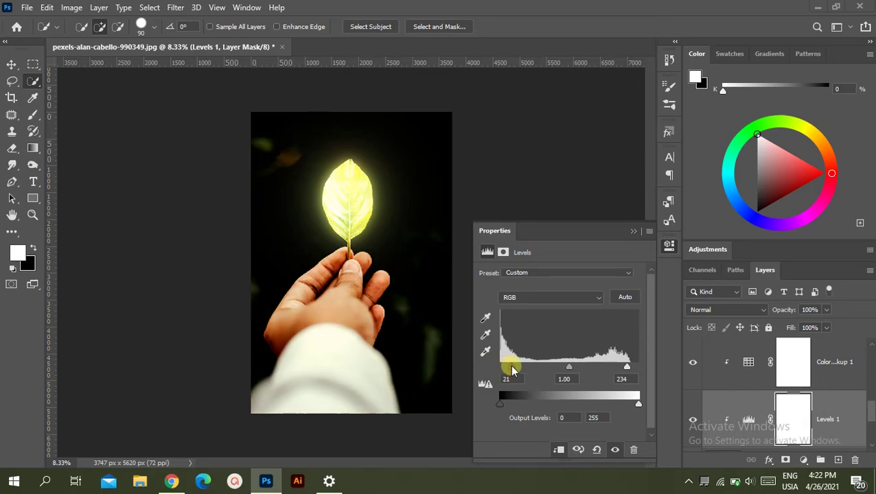
left_click(633, 231)
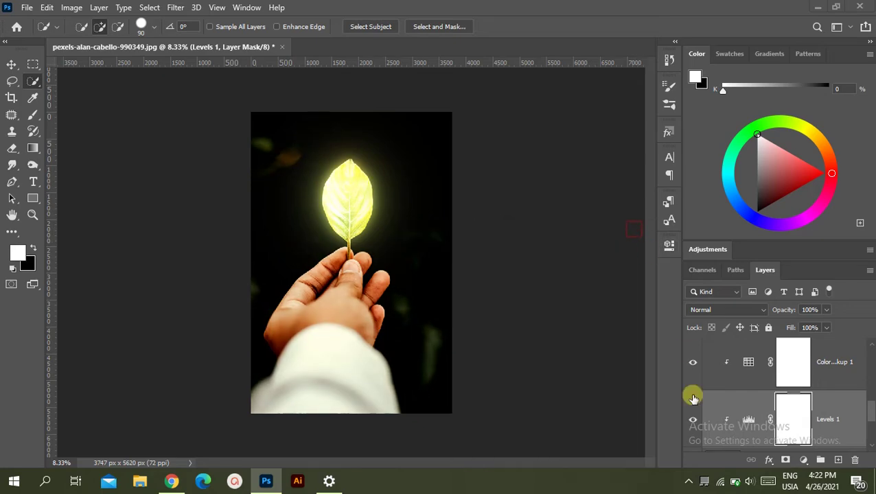
Step: Stamp all visible edits into a new top Layer 3 with Ctrl+Shift+Alt+E
scroll(807, 367, "down", 3)
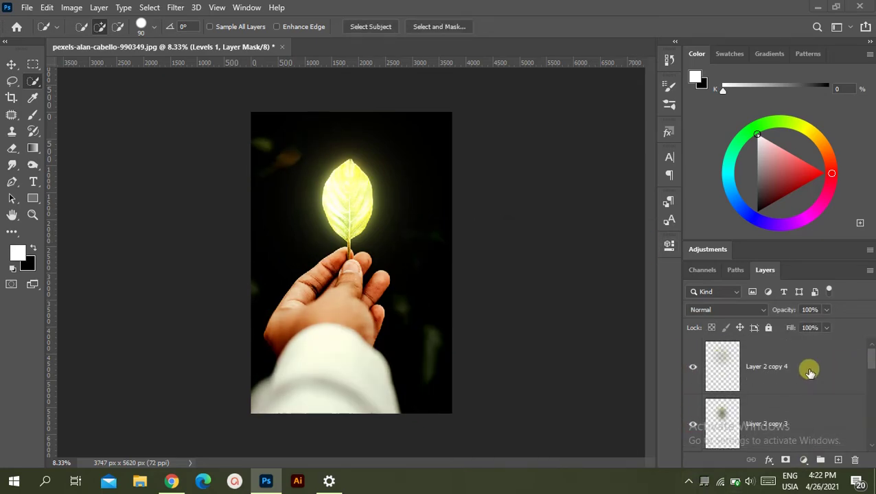
left_click(808, 370)
key("ctrl+shift+alt+e")
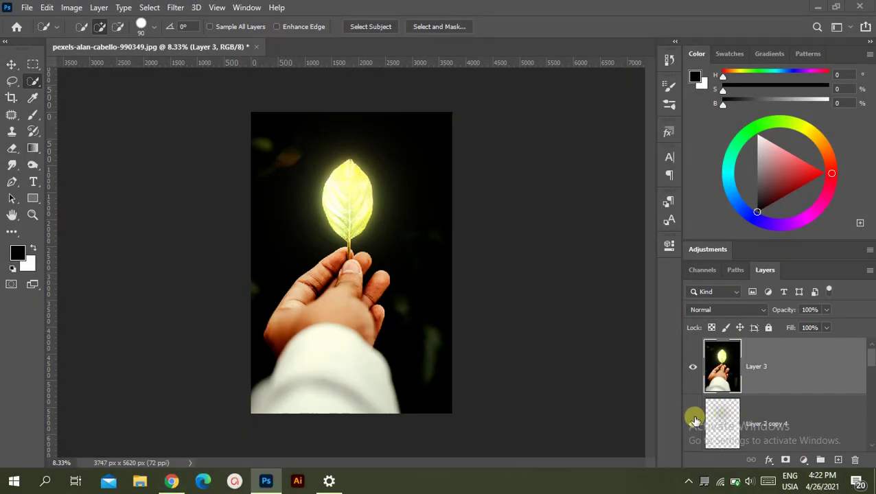
Step: Hide the glow copies, Color Lookup, Levels and Layer 1 beneath Layer 3
left_click(693, 423)
scroll(695, 427, "down", 1)
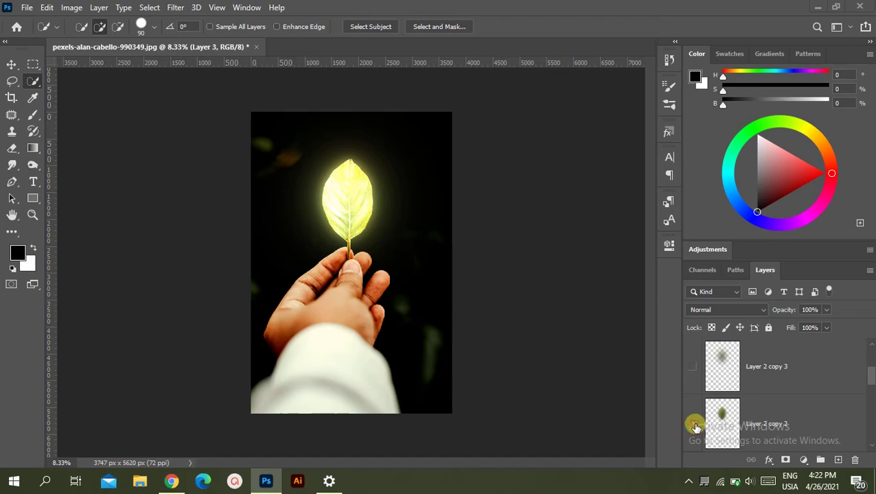
left_click(693, 424)
scroll(694, 425, "down", 1)
left_click(695, 425)
scroll(695, 426, "down", 2)
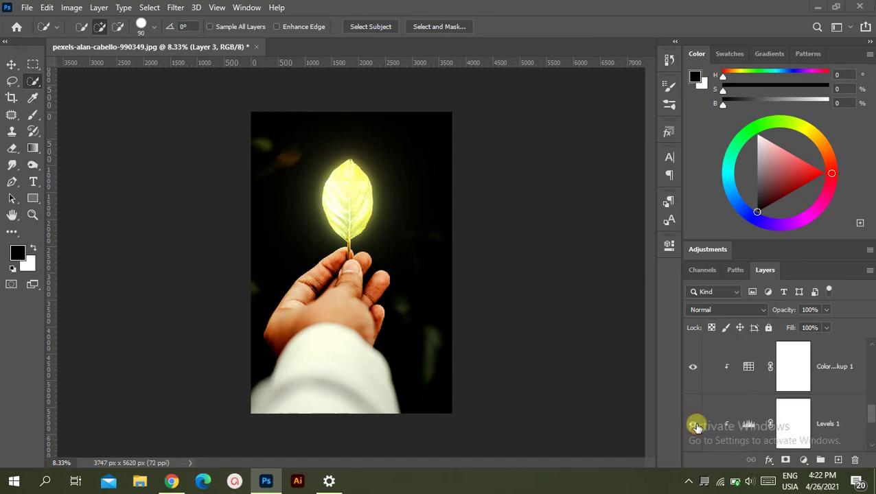
left_click(693, 366)
left_click(693, 426)
scroll(695, 425, "down", 2)
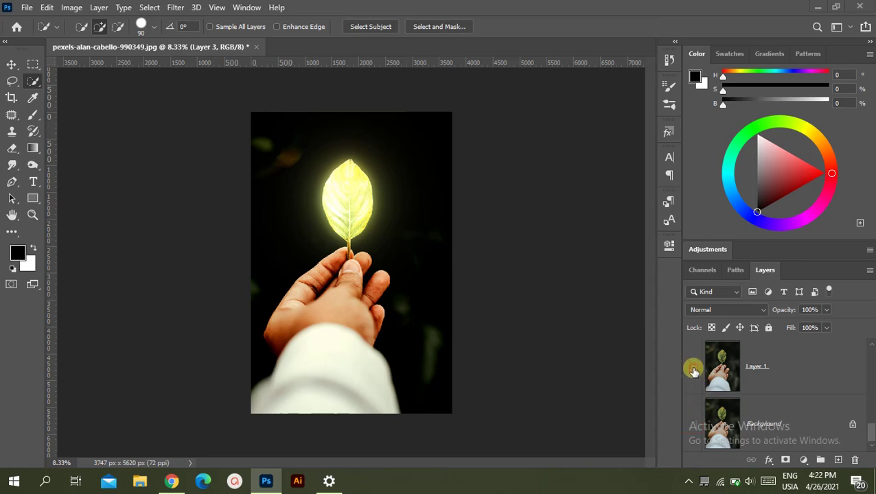
left_click(693, 368)
scroll(714, 425, "up", 3)
scroll(735, 421, "up", 3)
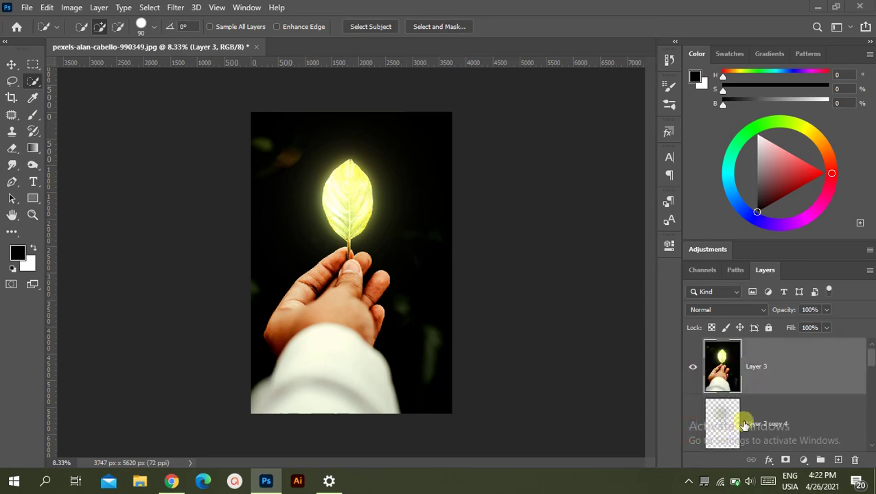
Step: Toggle Layer 3's visibility twice to compare before and after, leaving it shown
left_click(691, 371)
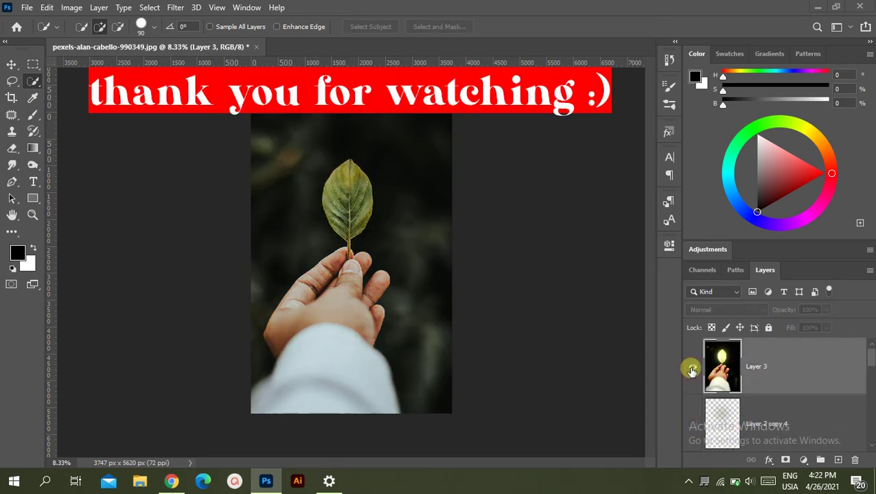
left_click(691, 371)
left_click(690, 371)
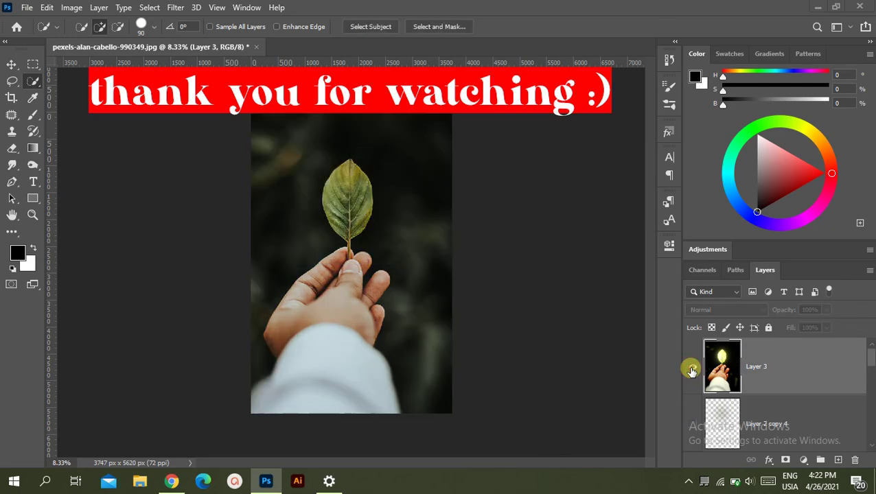
left_click(690, 371)
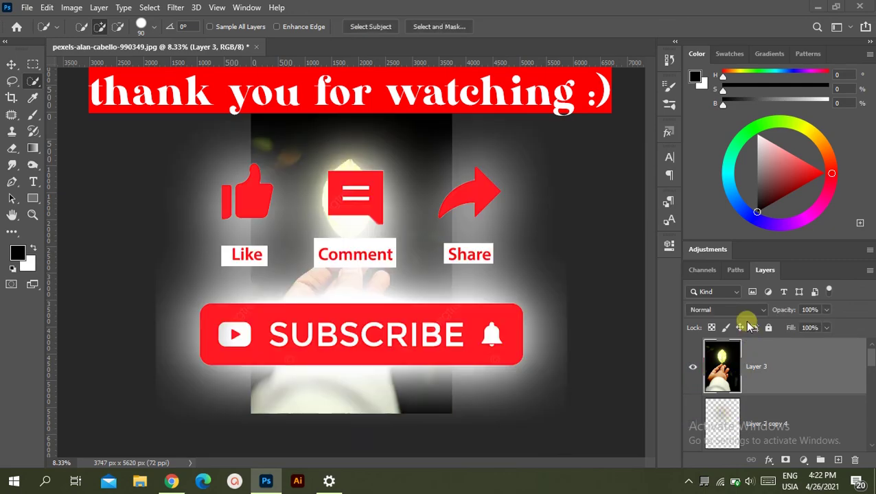